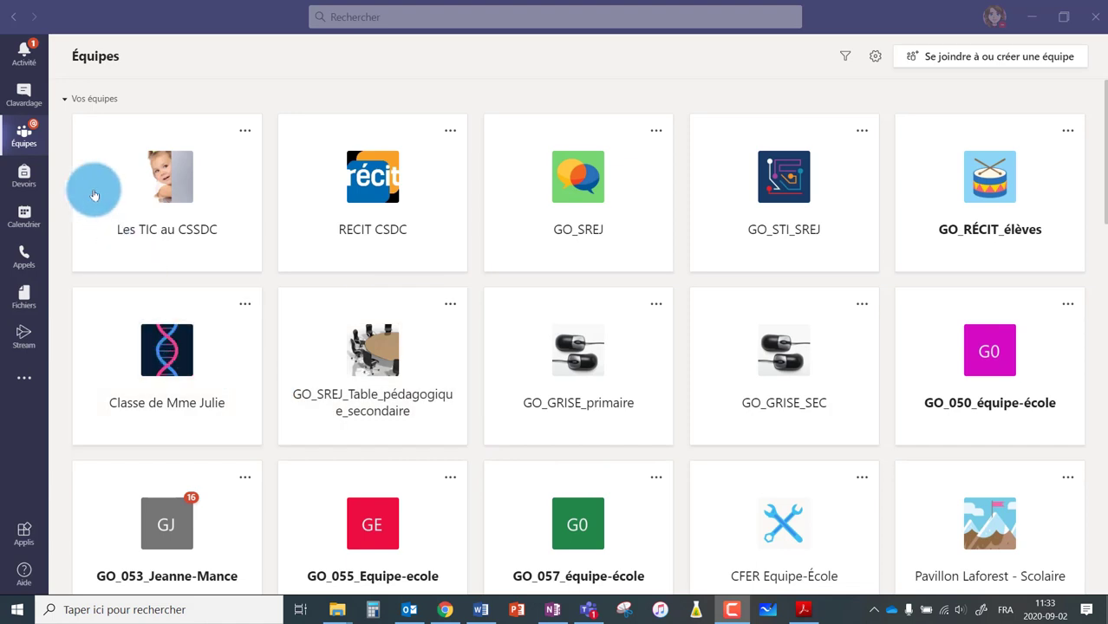
- Go to the Classe de Mme Julie team's Devoirs tab and bring up the Créer options
left_click(218, 354)
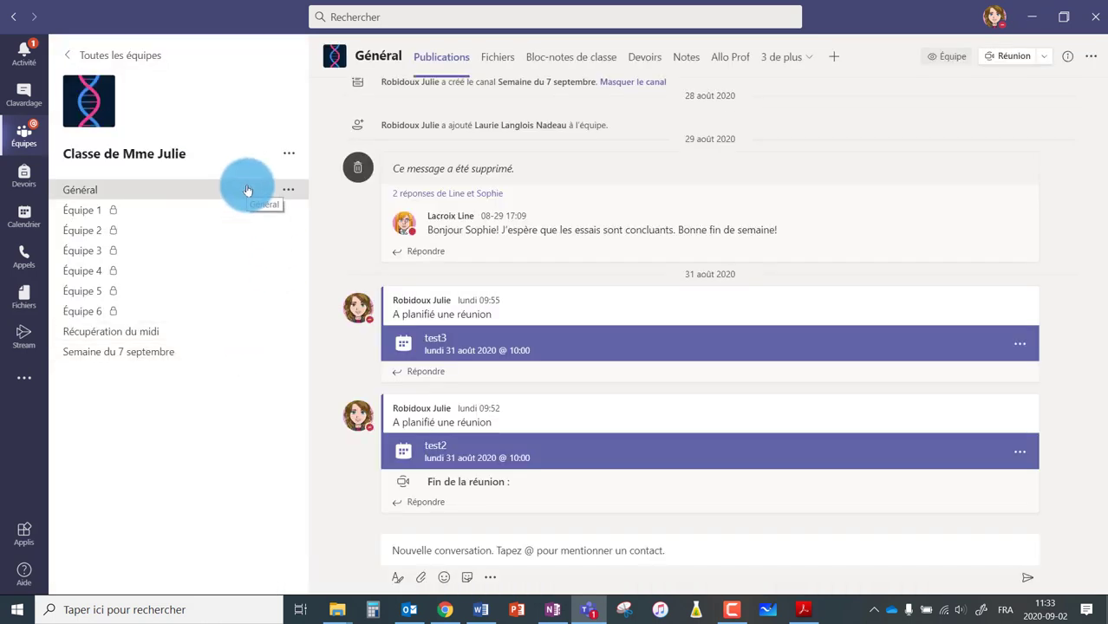
left_click(655, 58)
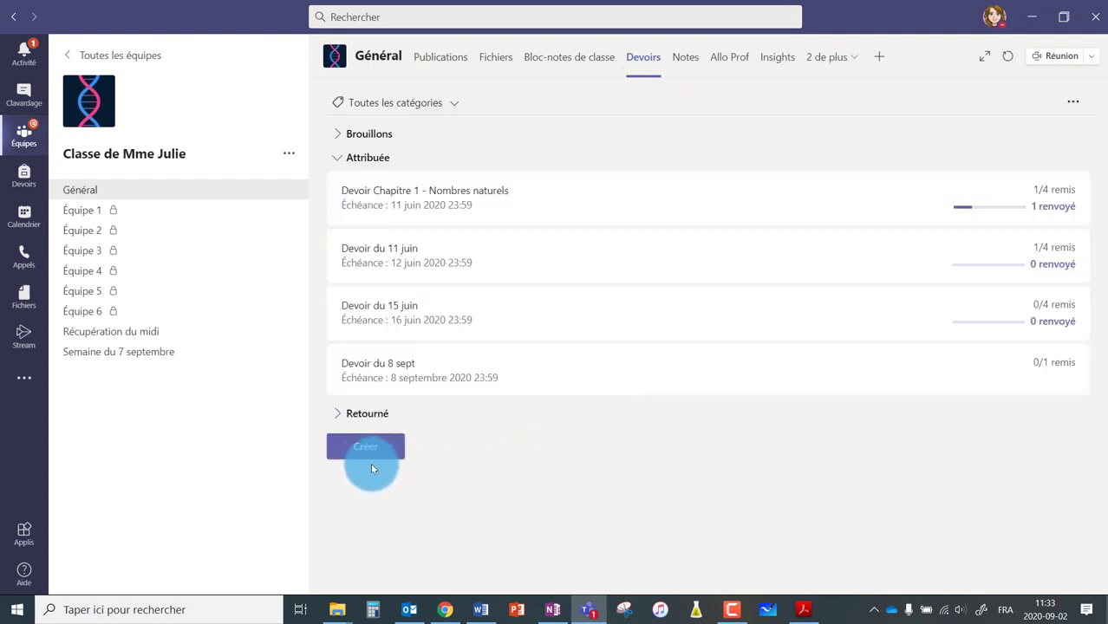
left_click(372, 469)
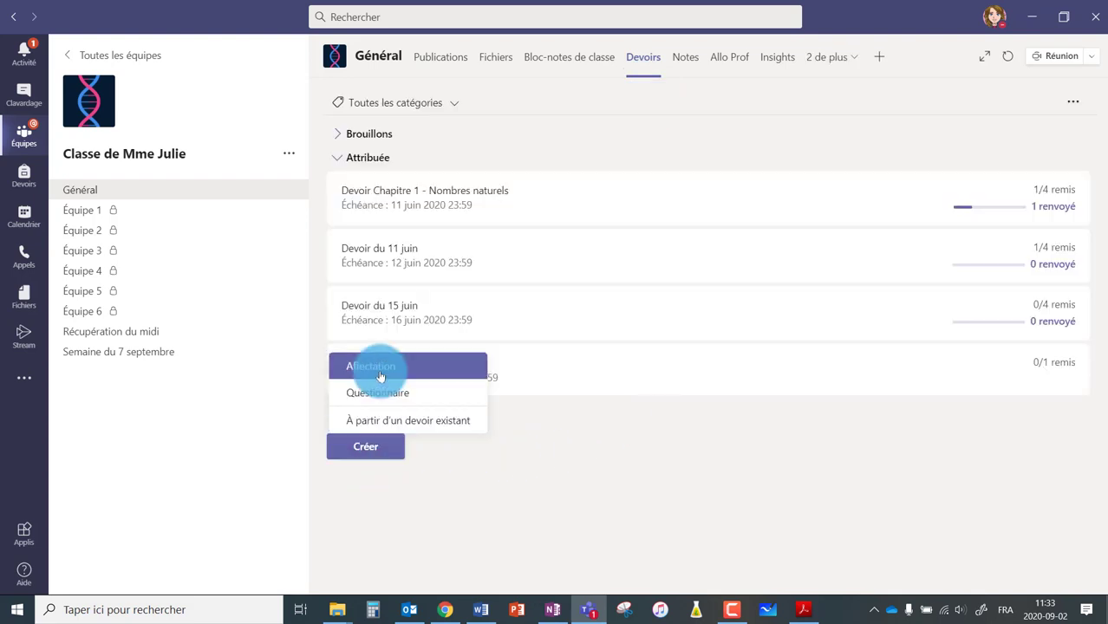
- Create an Affectation titled 'Les animaux de Julie' with instructions 'Place les animaux de Julie correctement dans le document.'
left_click(371, 369)
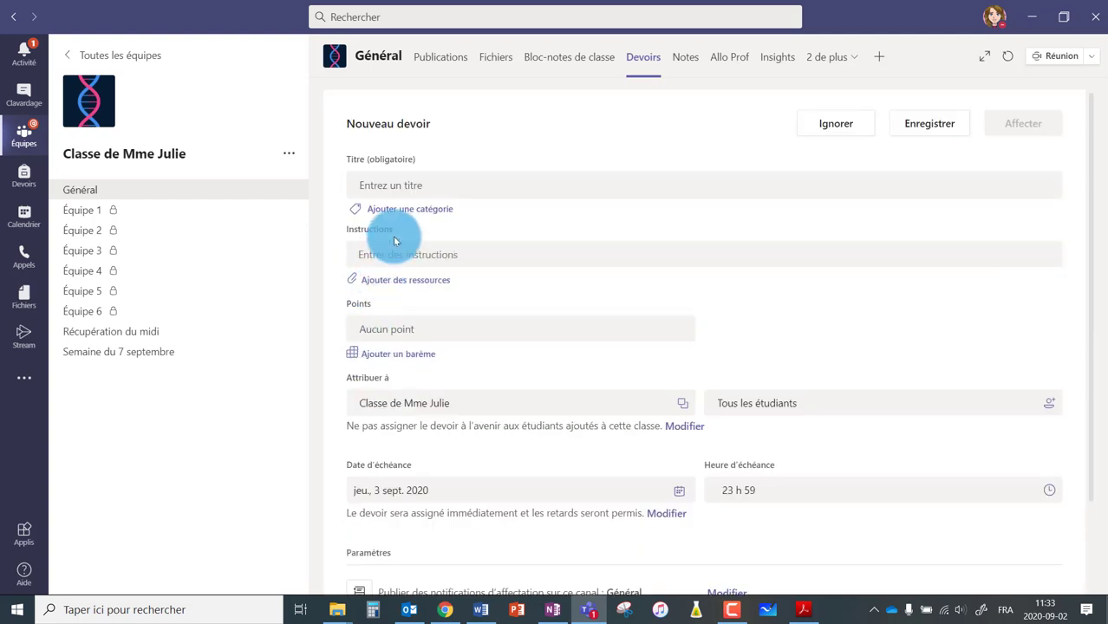
left_click(417, 185)
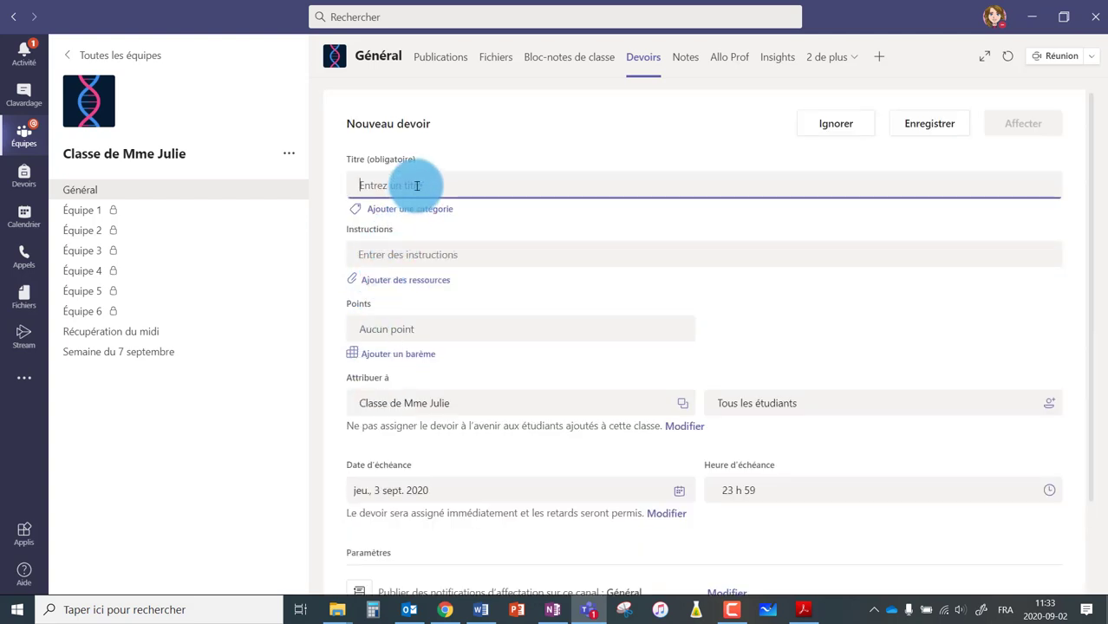
type("Les anima")
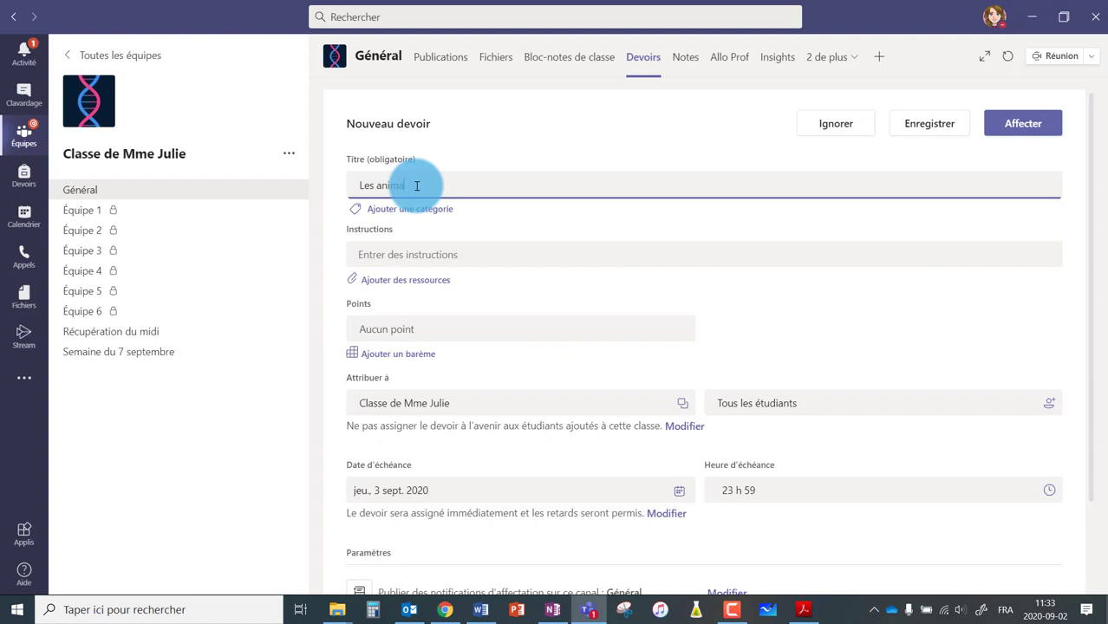
type("ux de Julie")
left_click(422, 254)
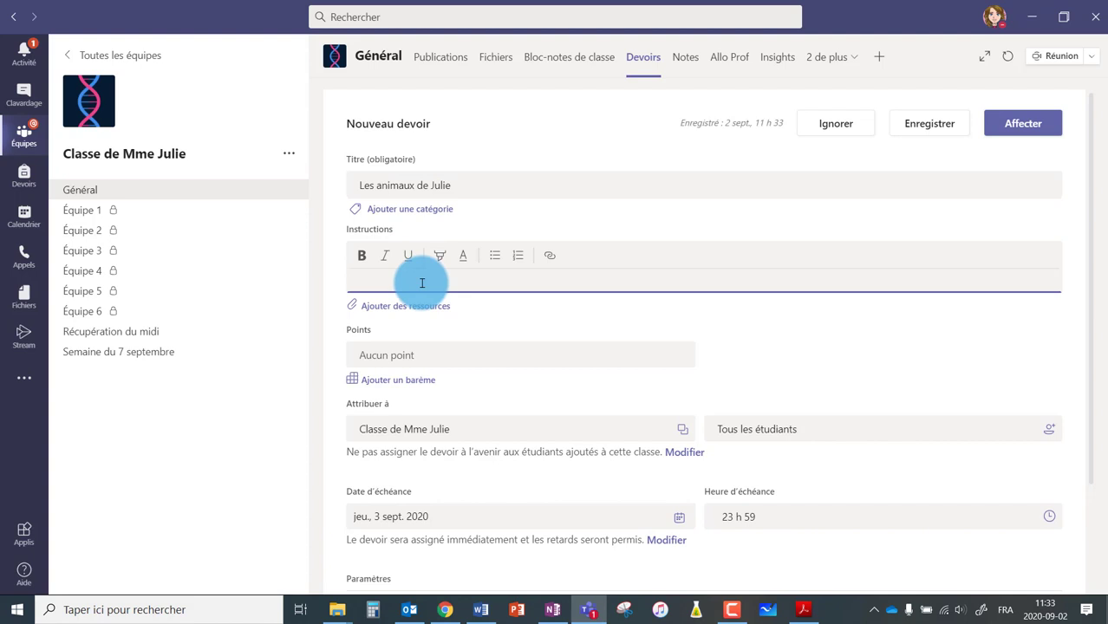
type("Place les")
type(" animaux de ")
type("Julie correcte")
type("ment dans le")
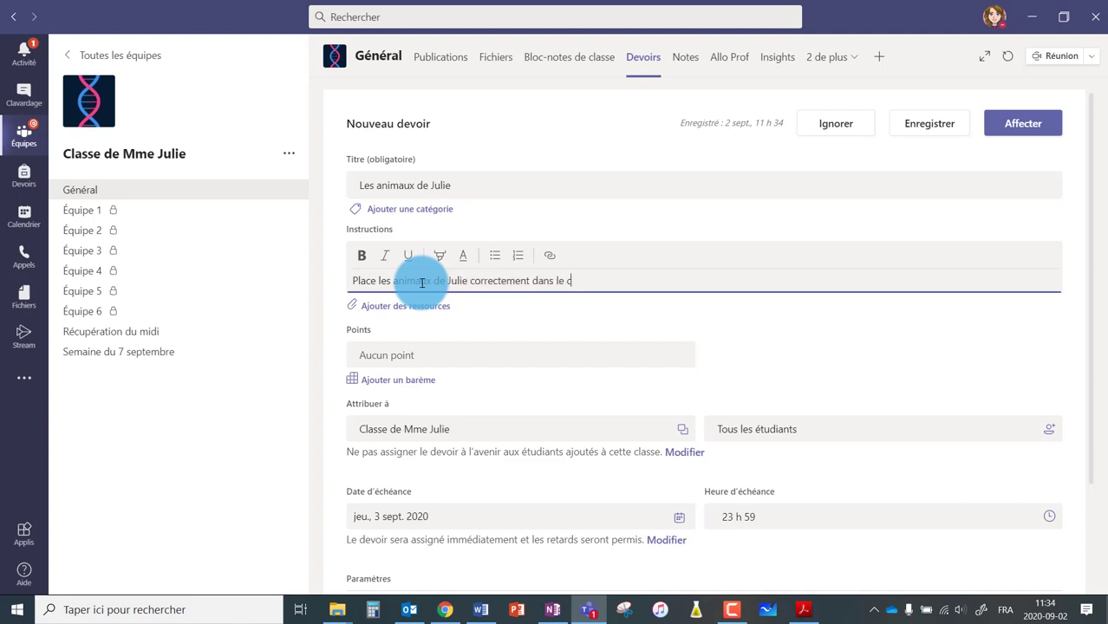
type(" document.")
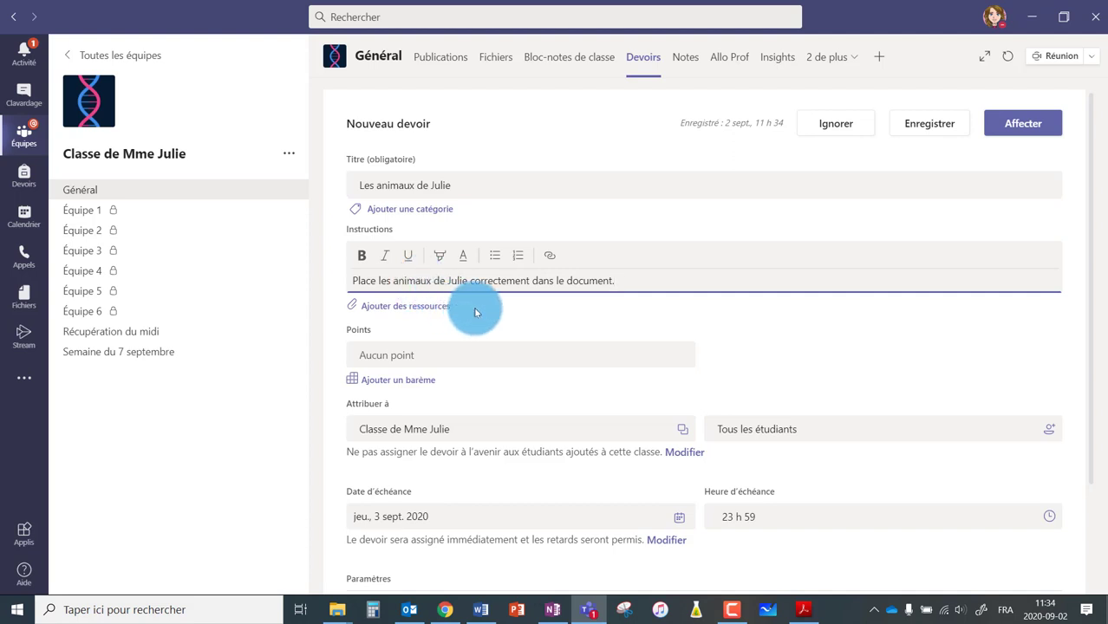
left_click(380, 312)
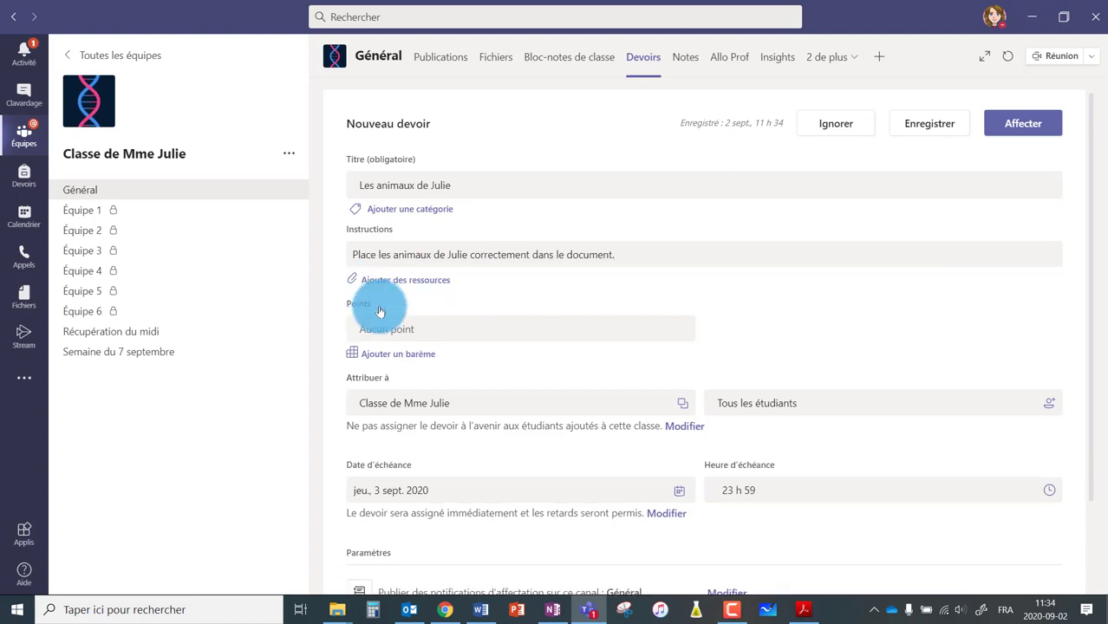
- Upload Devoir_7septembre.pptx from the Bureau folder as an assignment resource
left_click(392, 283)
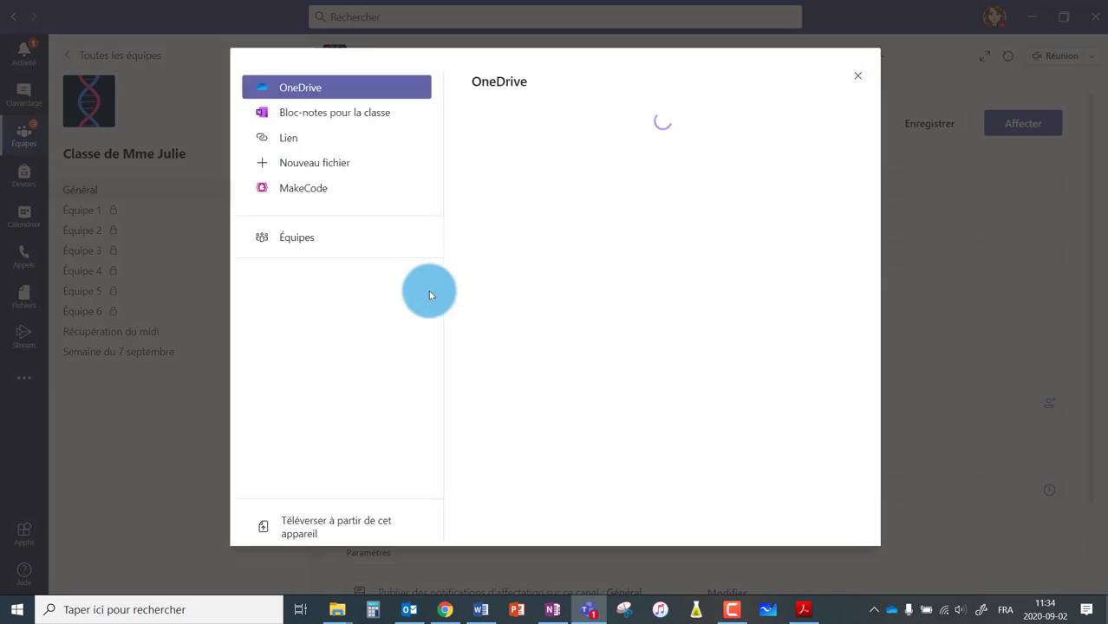
left_click(341, 529)
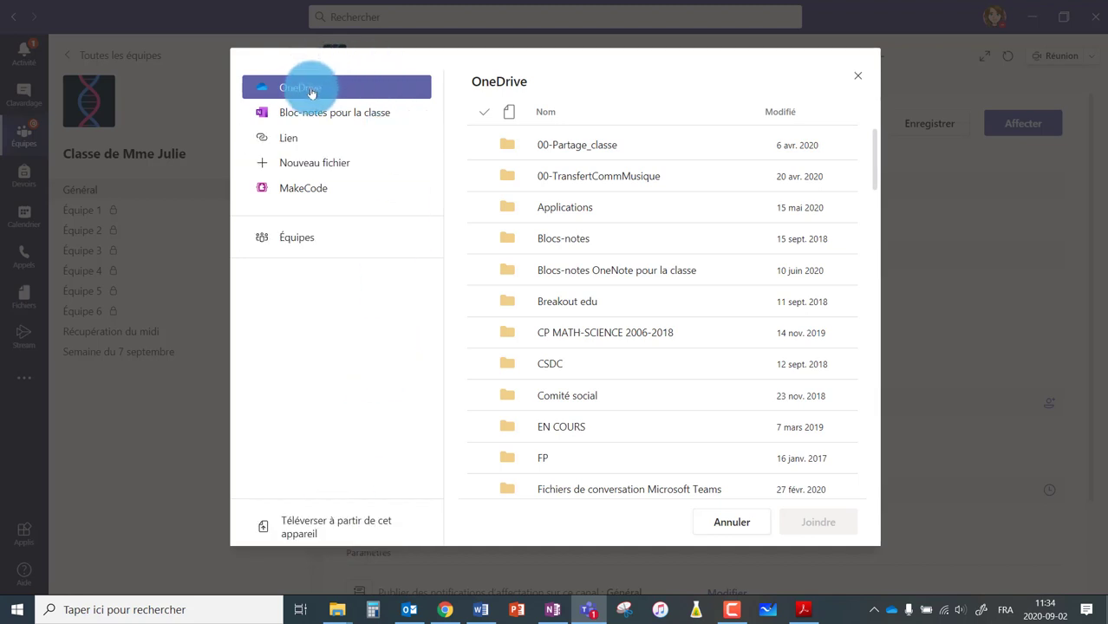
left_click(320, 527)
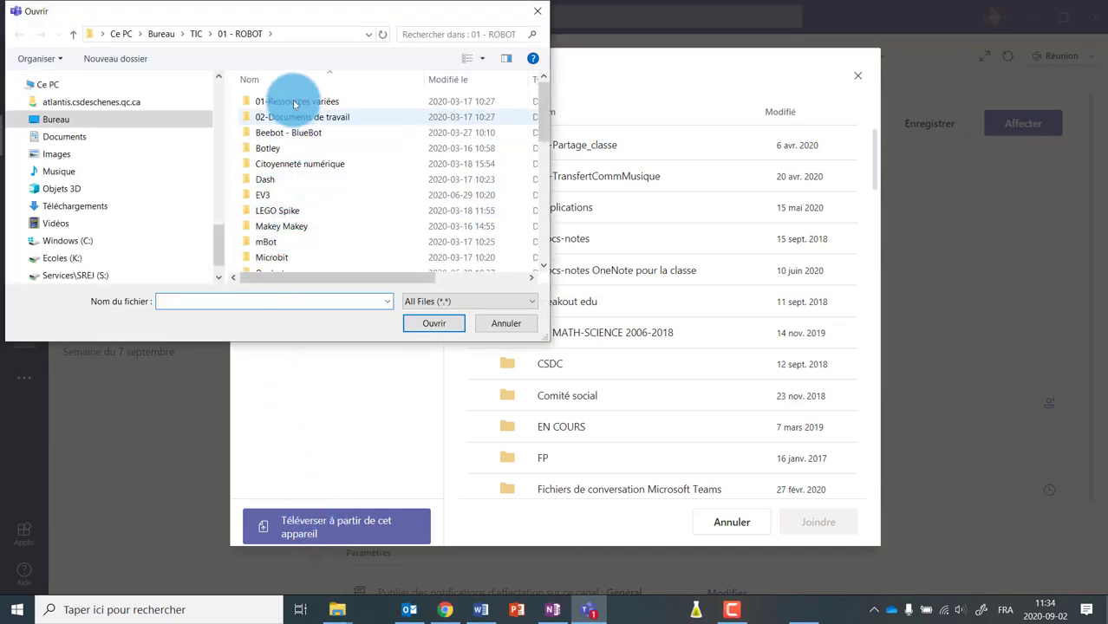
left_click(181, 120)
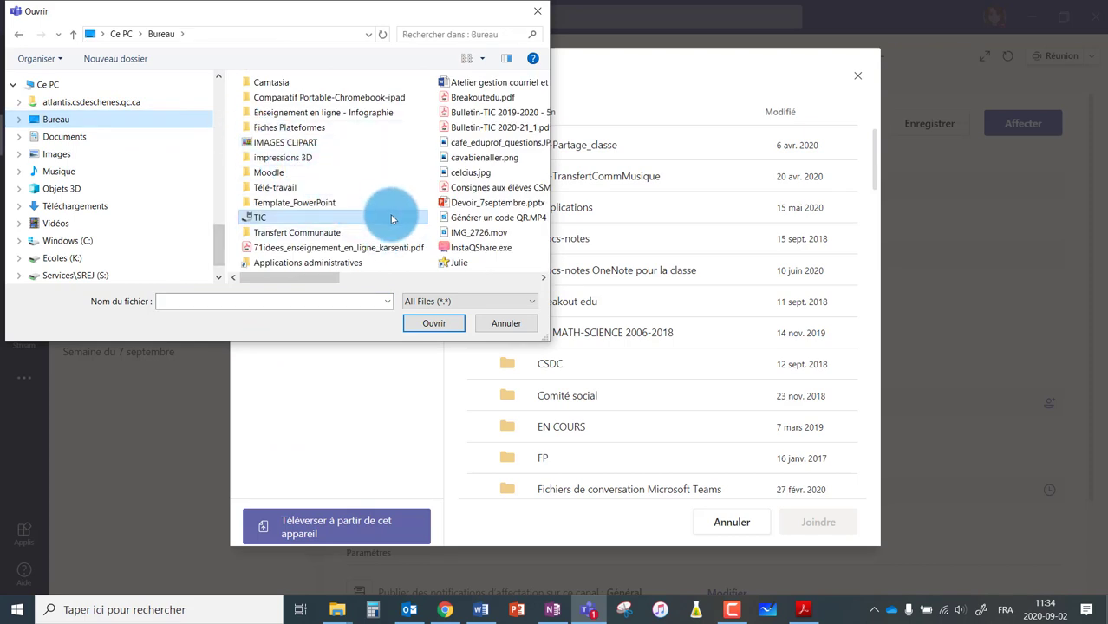
left_click(468, 204)
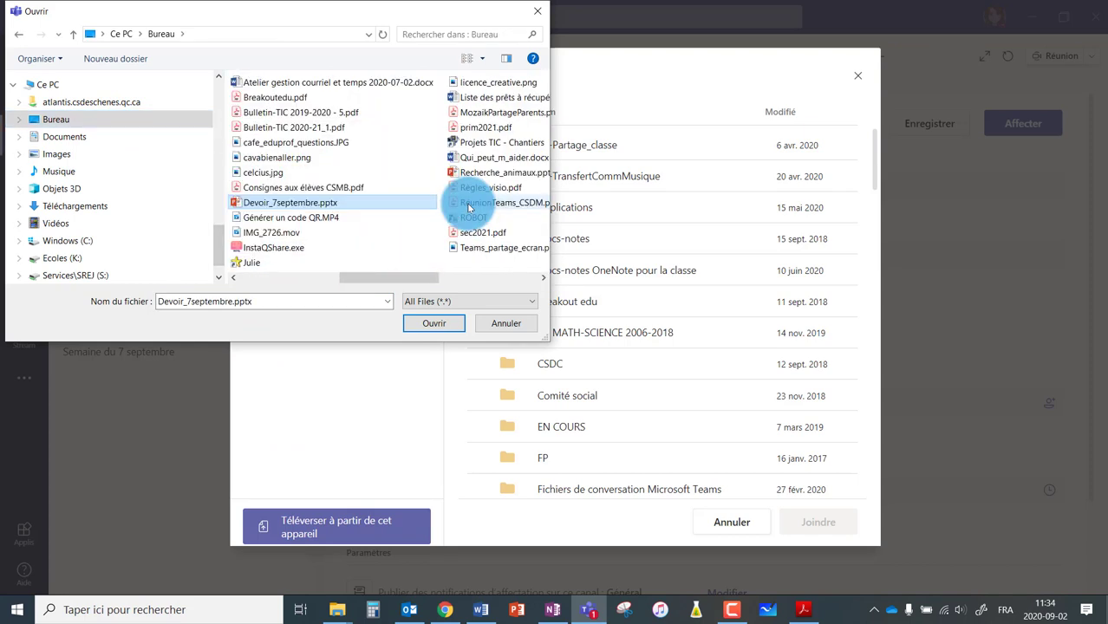
left_click(436, 327)
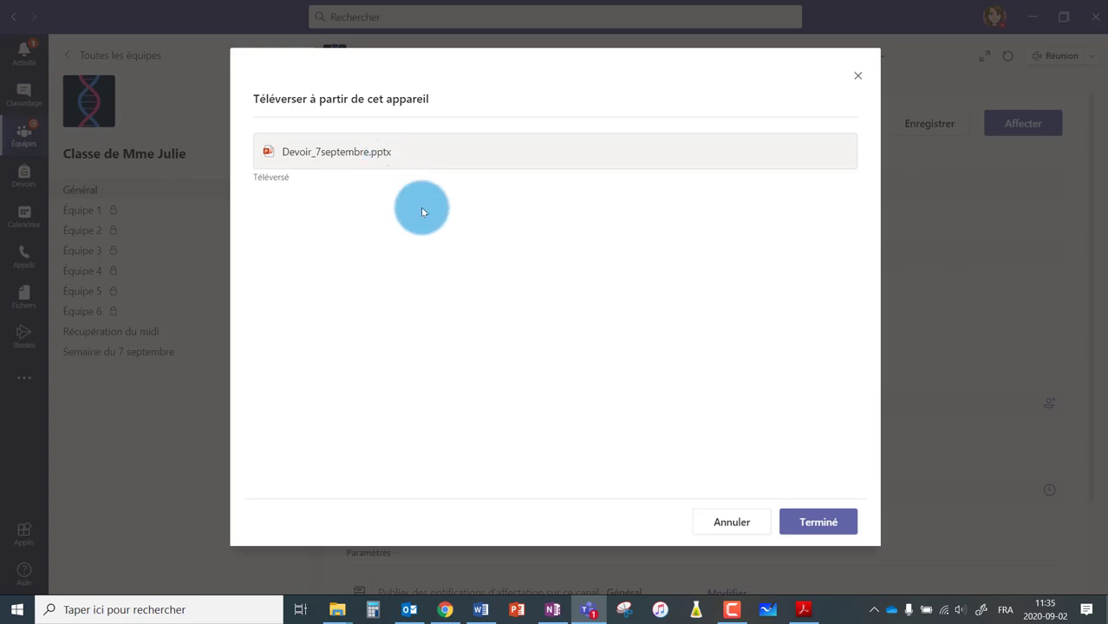
left_click(820, 523)
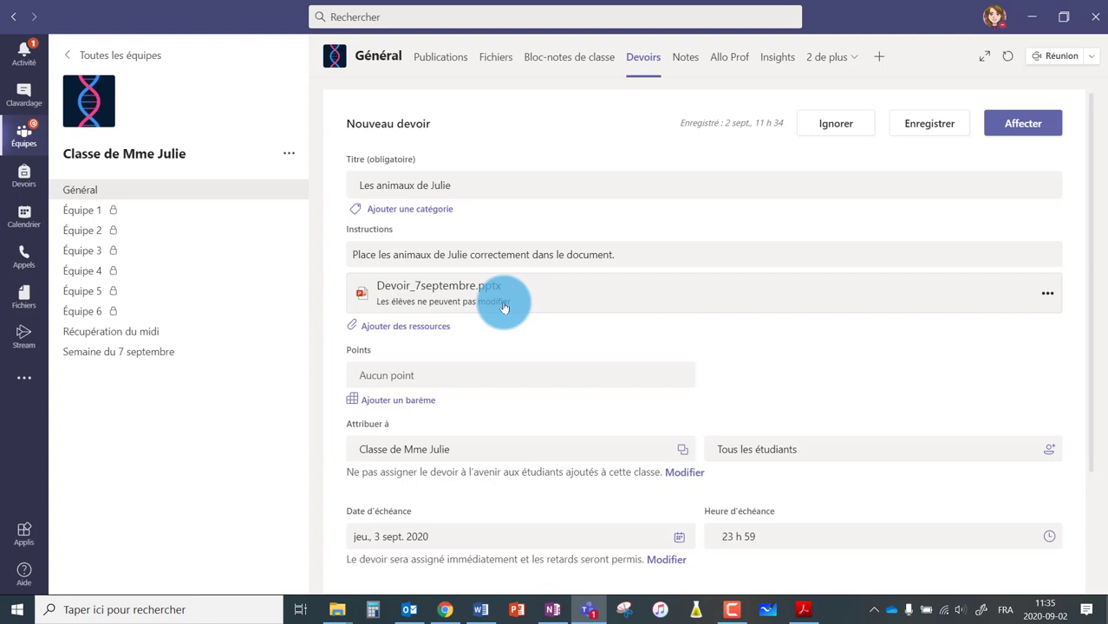
- Set Devoir_7septembre.pptx to 'Les élèves modifient leur propre copie'
left_click(1047, 297)
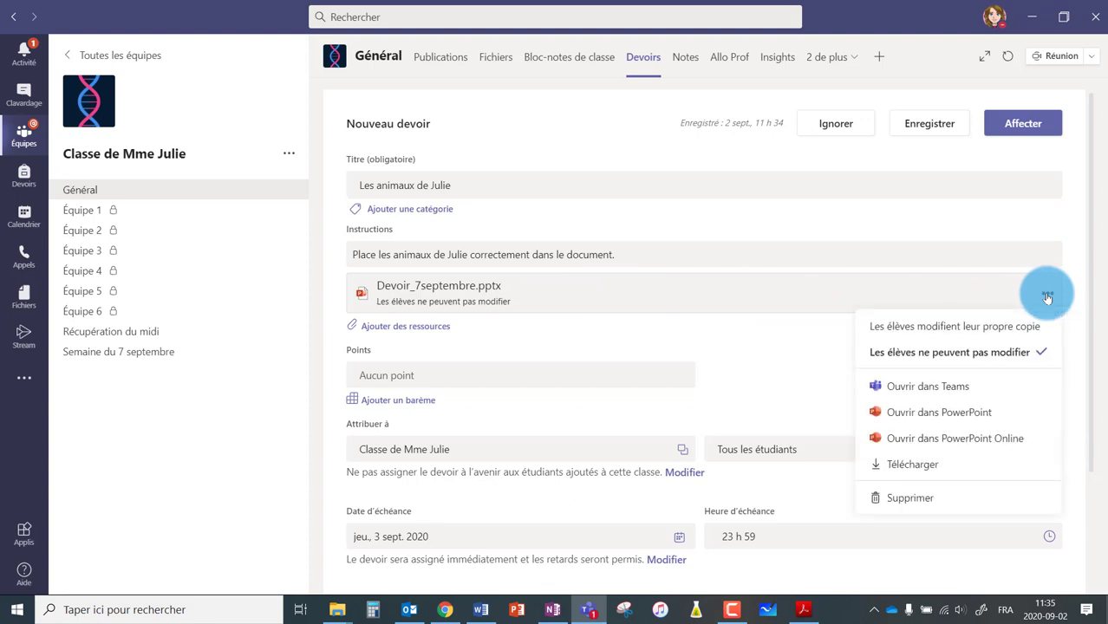
left_click(974, 331)
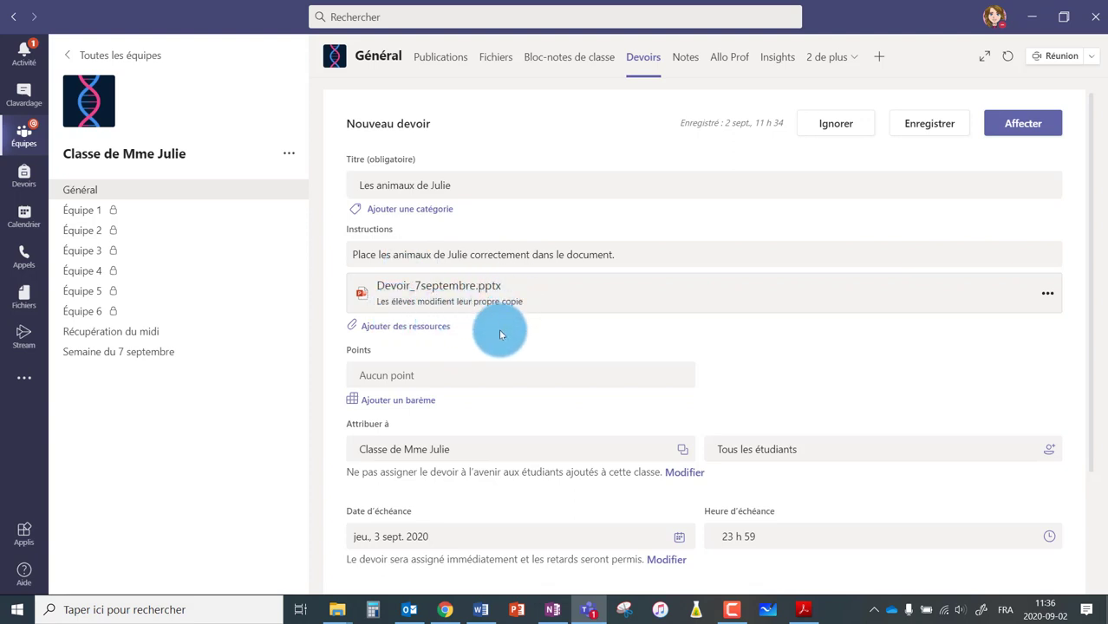
- Give the assignment 15 points and publish it with Affecter
left_click(398, 376)
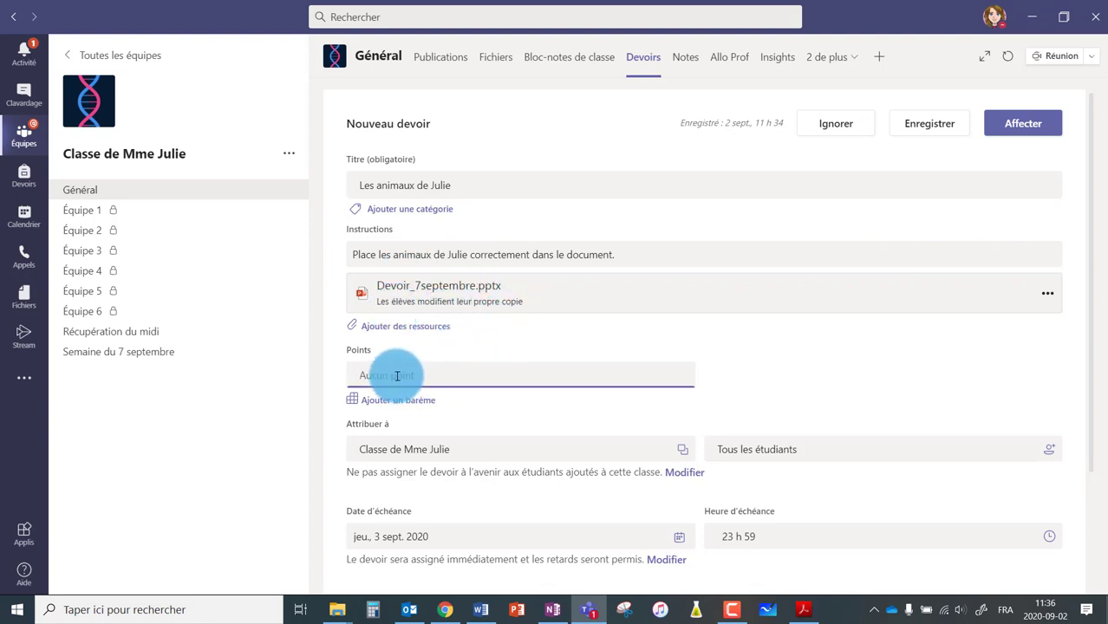
type("1")
type("5")
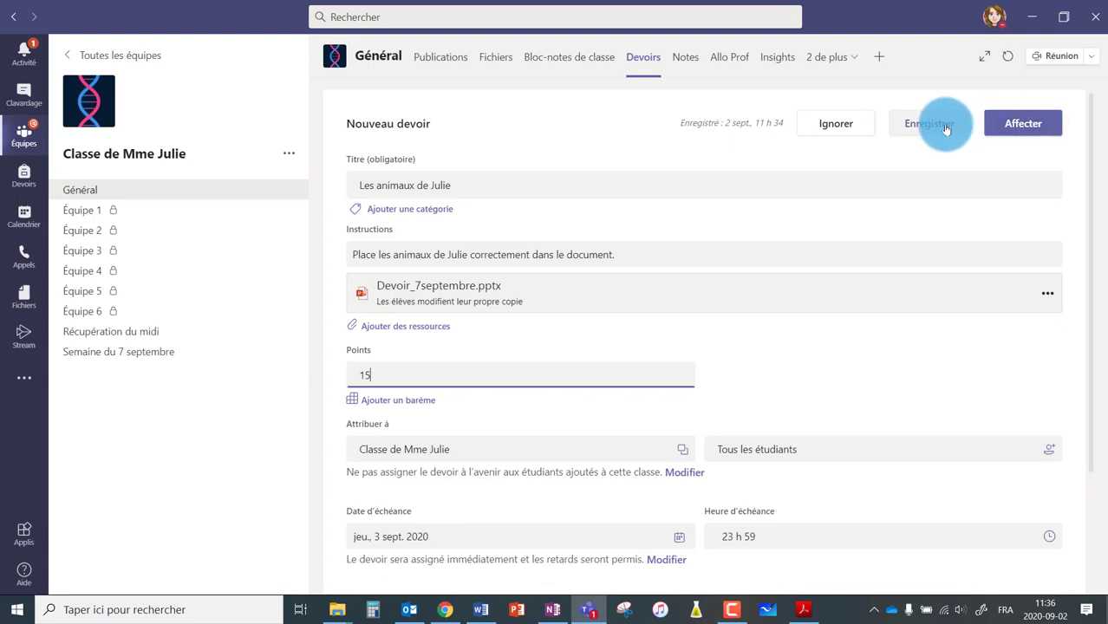
left_click(1021, 127)
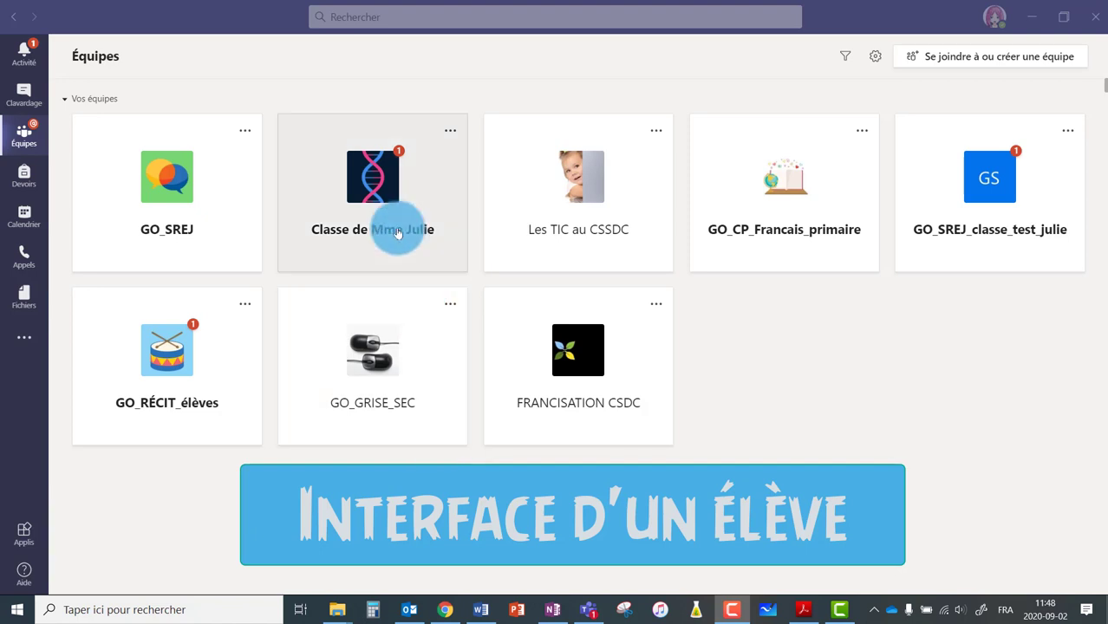
- As the student, open Devoir_7septembre.pptx from the Les animaux de Julie assignment in Classe de Mme Julie
left_click(369, 198)
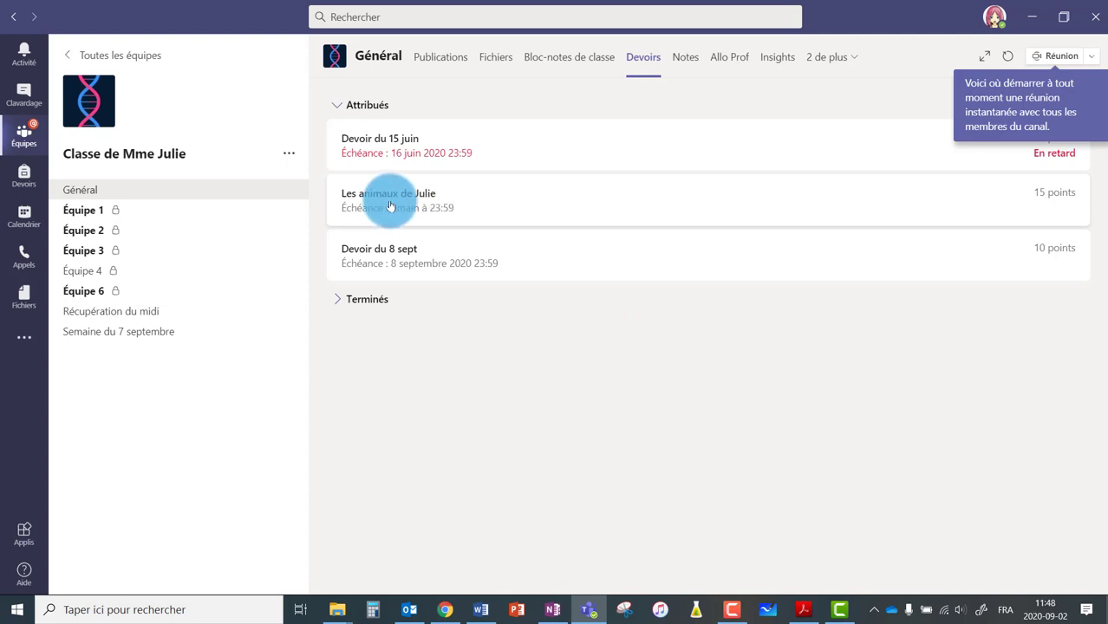
left_click(412, 205)
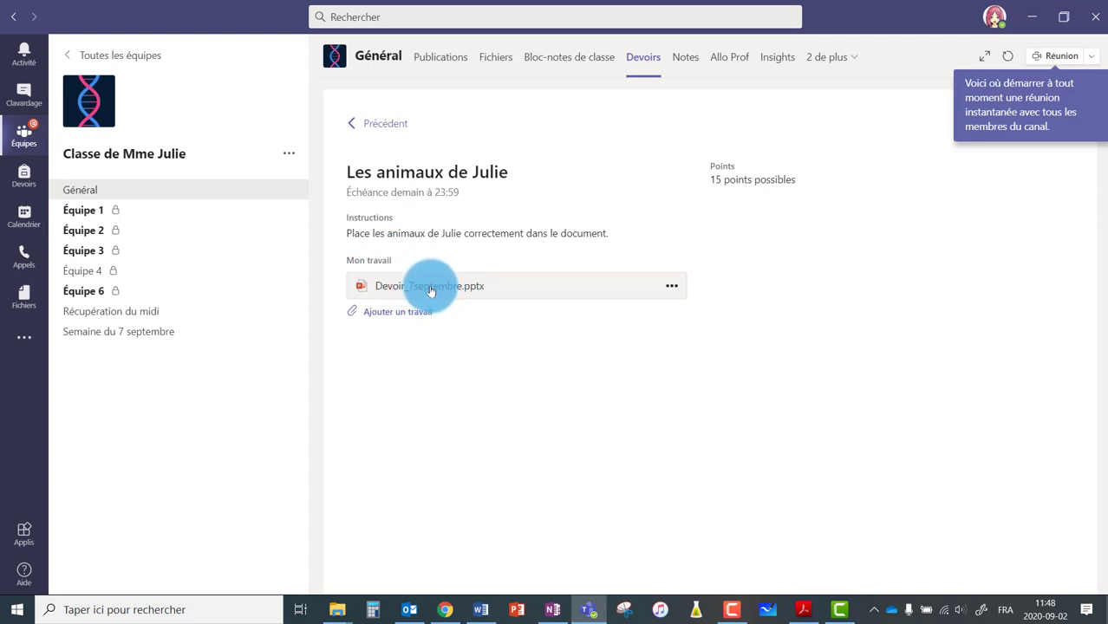
left_click(439, 288)
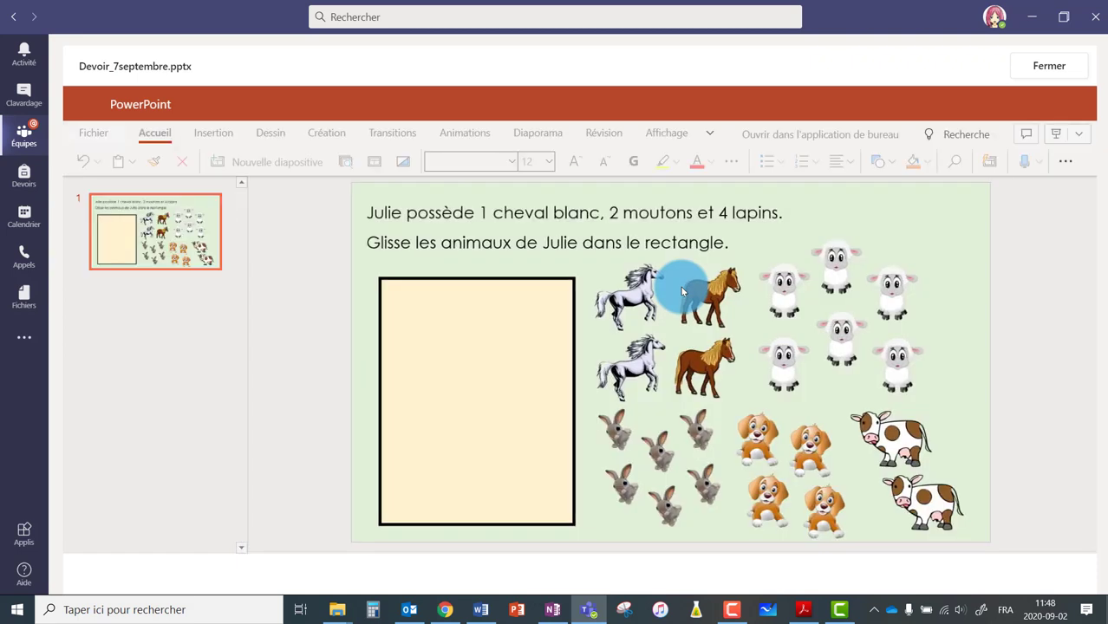
- Drag the white horse and two sheep into the beige rectangle
left_click(682, 290)
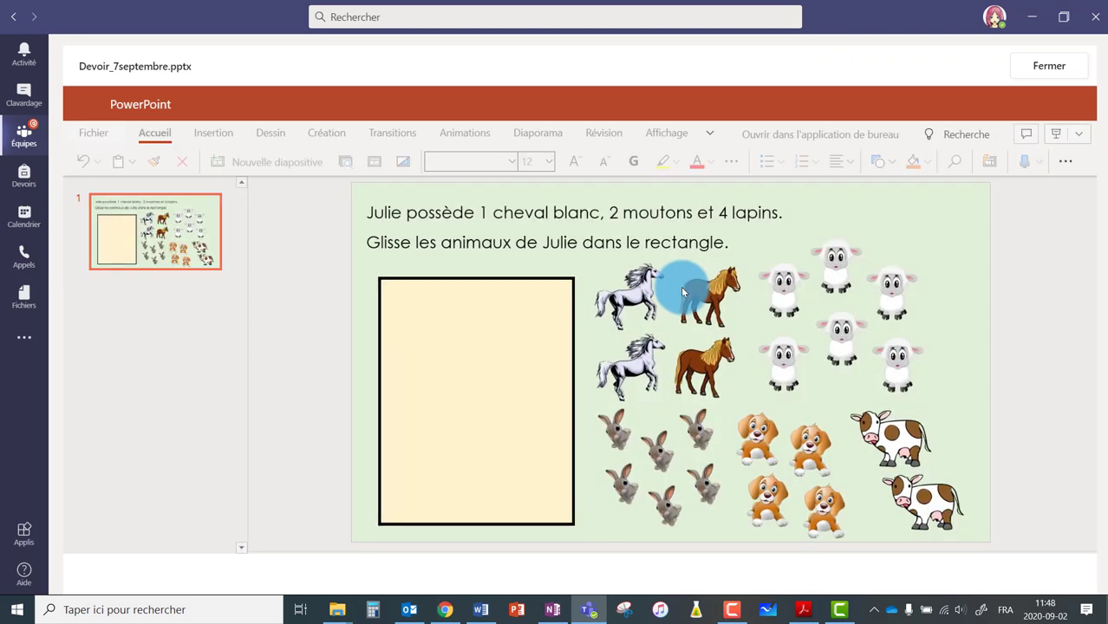
left_click(547, 247)
left_click(630, 301)
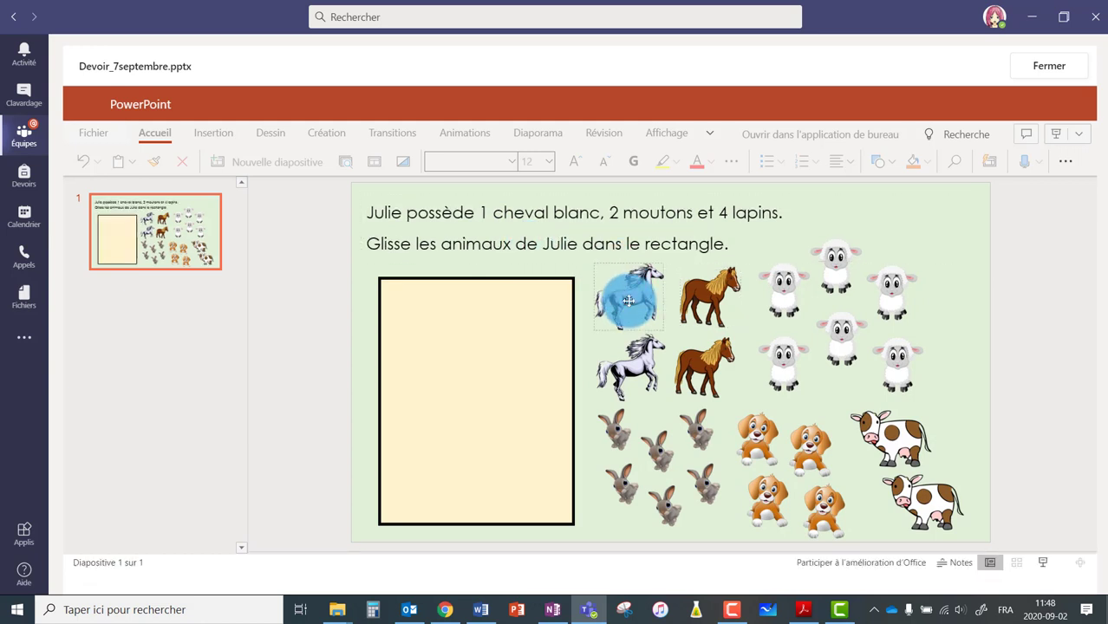
left_click_drag(629, 301, 431, 330)
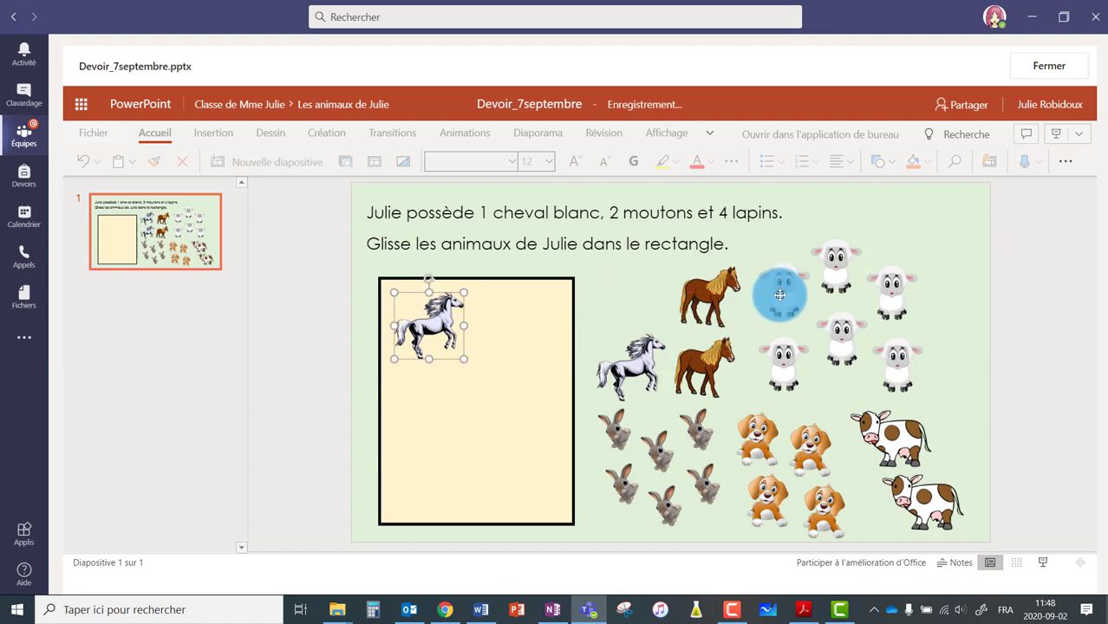
left_click_drag(784, 293, 534, 328)
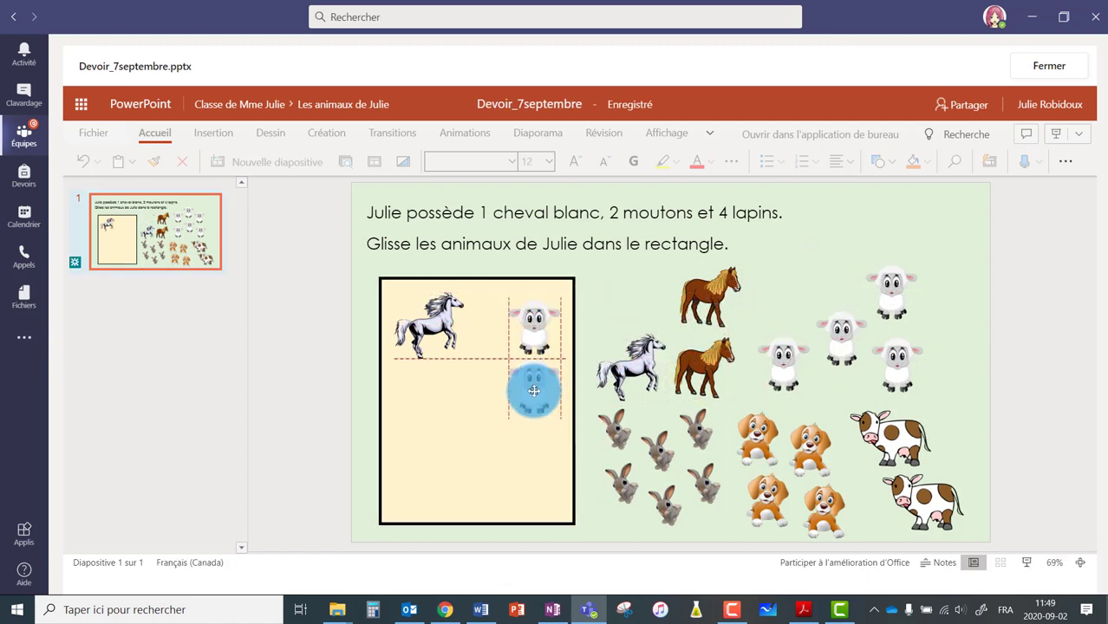
left_click_drag(824, 275, 526, 397)
- Move the four rabbits into the rectangle and close the presentation
left_click_drag(599, 427, 517, 444)
left_click_drag(629, 488, 518, 489)
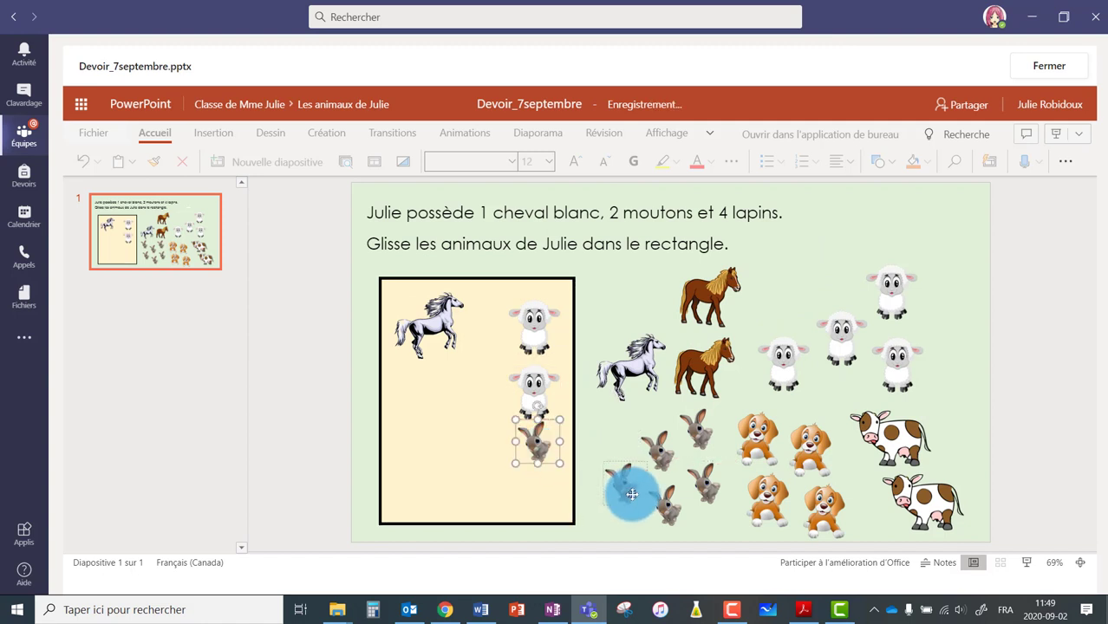
left_click_drag(661, 451, 490, 427)
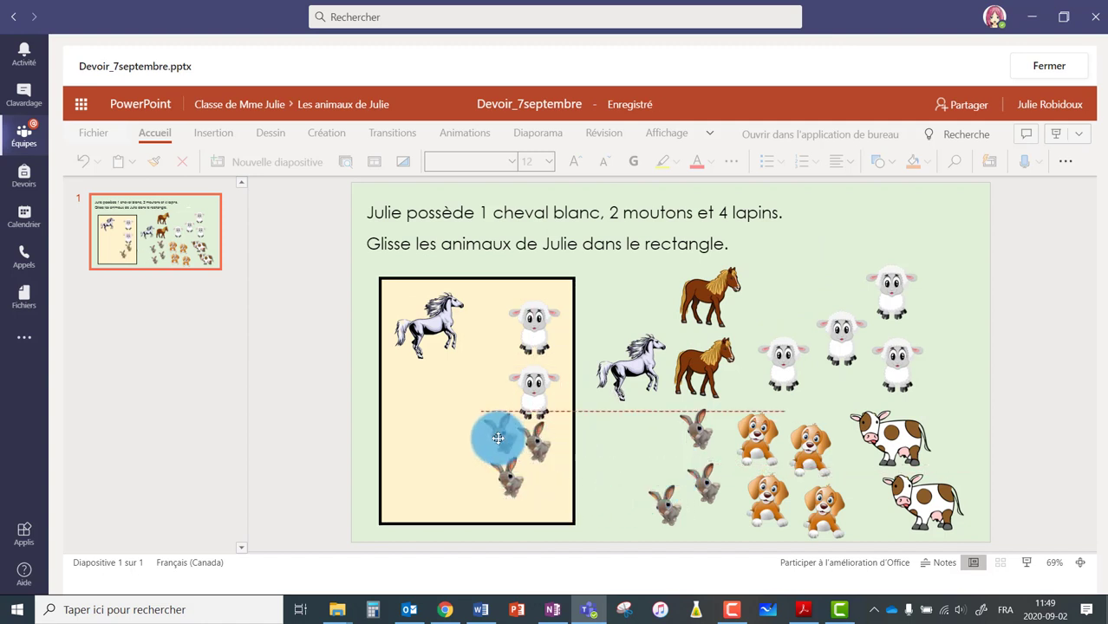
left_click_drag(665, 504, 469, 473)
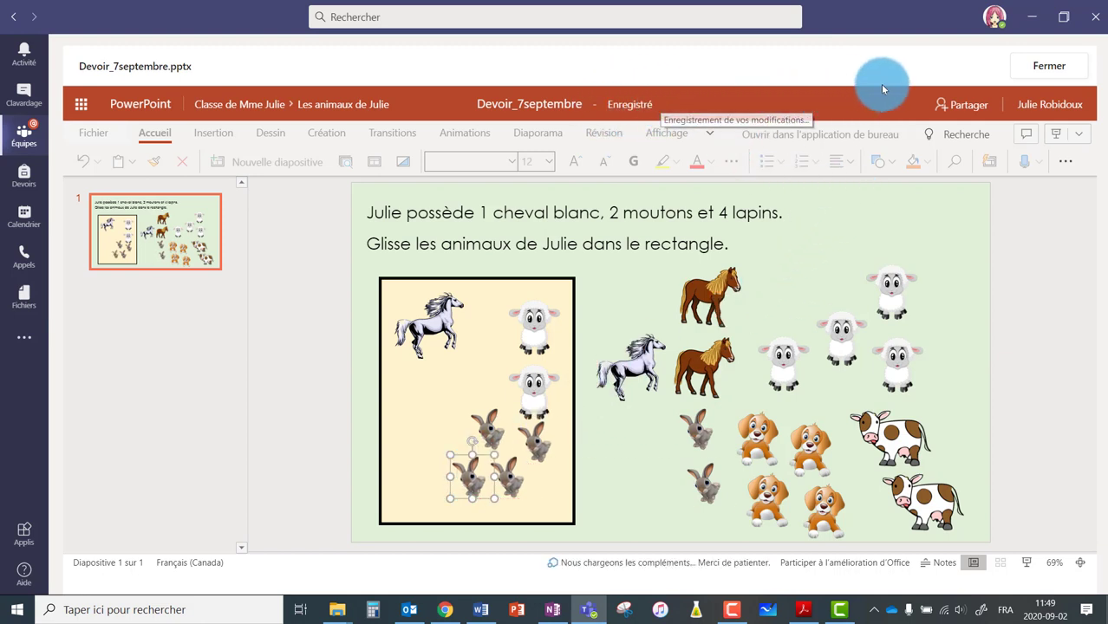
left_click(1047, 71)
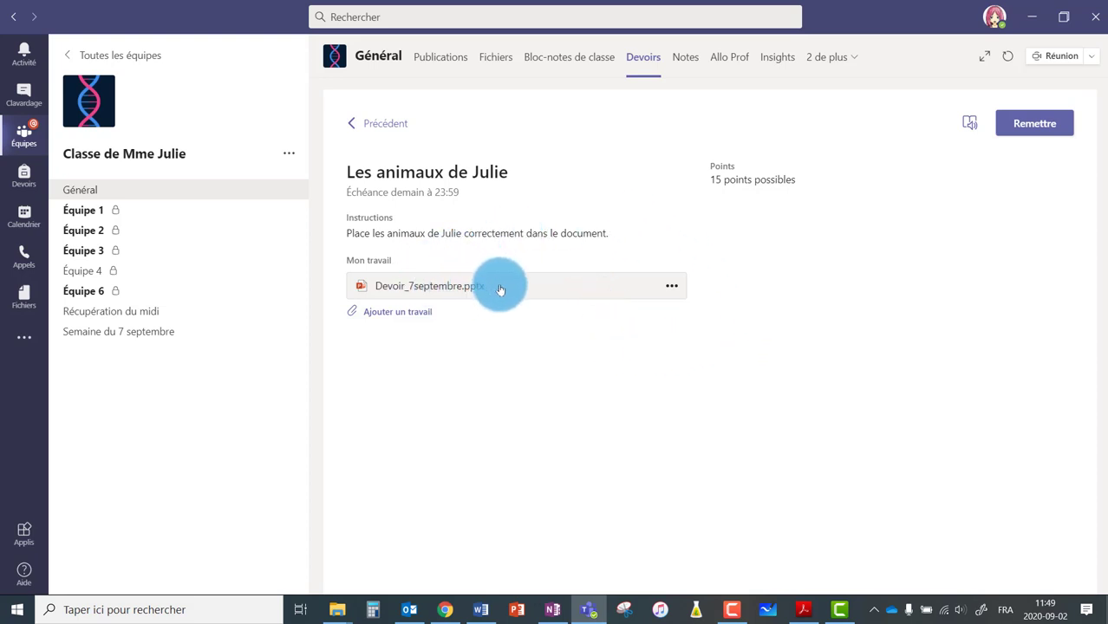
- Hand in Les animaux de Julie with Remettre
left_click(1033, 126)
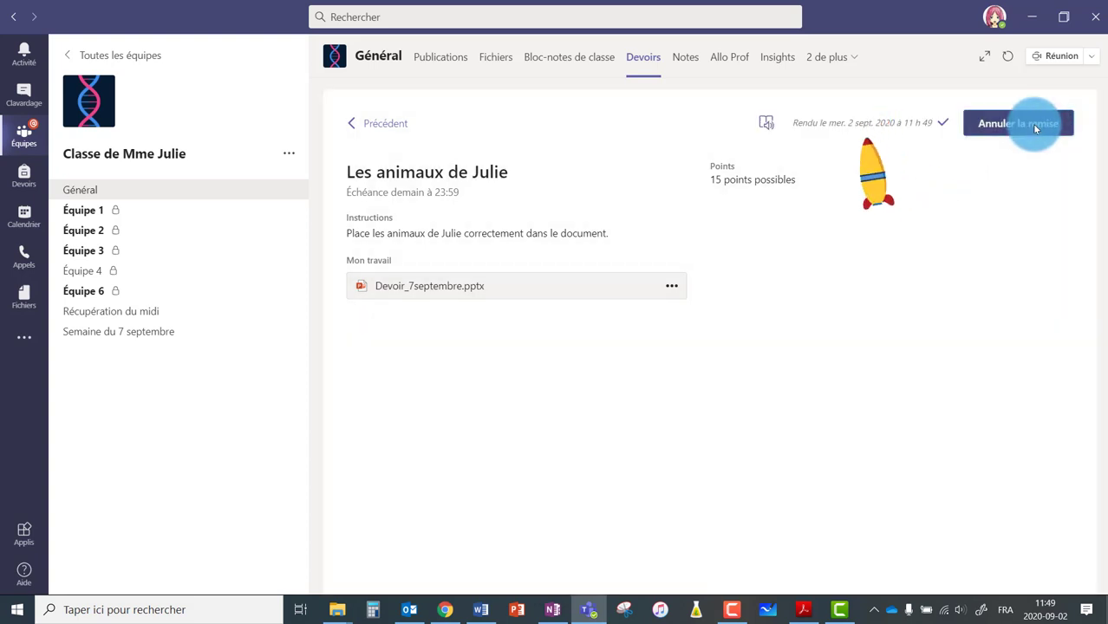